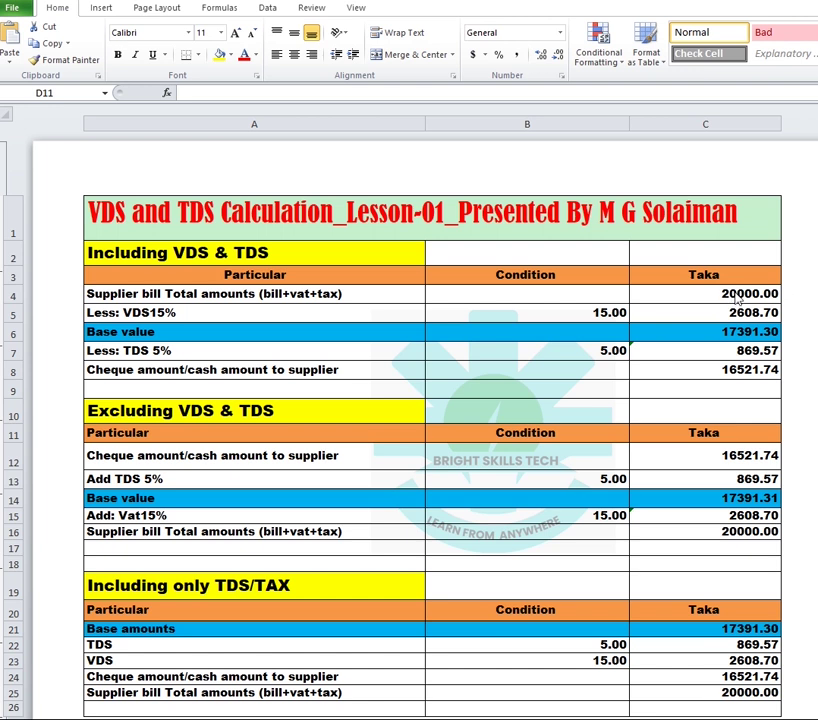
Select C4 to confirm the supplier bill total is the constant 20000, not a formula
{"action": "left_click", "coordinate": [731, 293]}
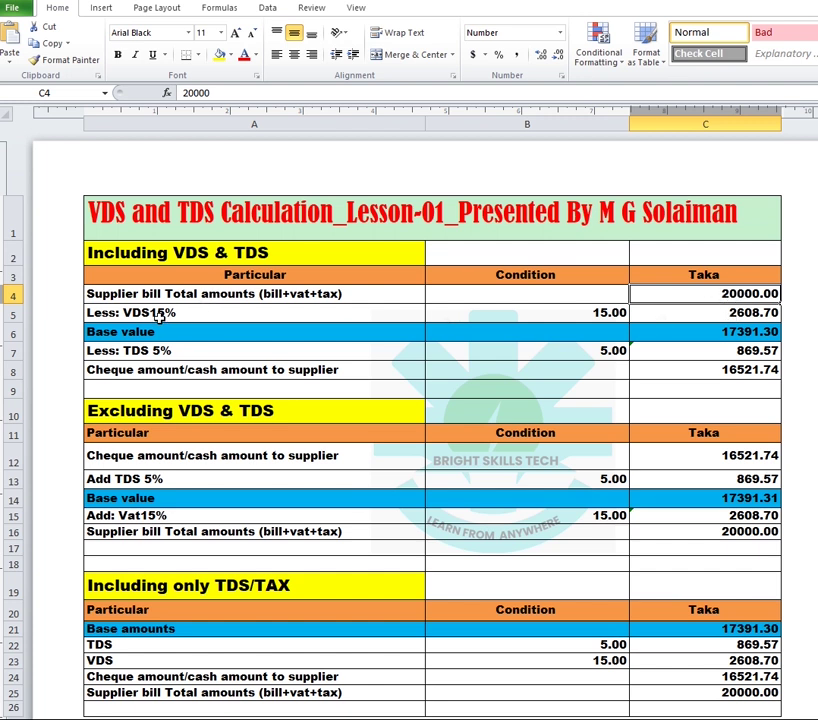
Select C5 to show the VDS 15% formula =(C4*15)/(100+15), giving 2608.70
{"action": "left_click", "coordinate": [747, 313]}
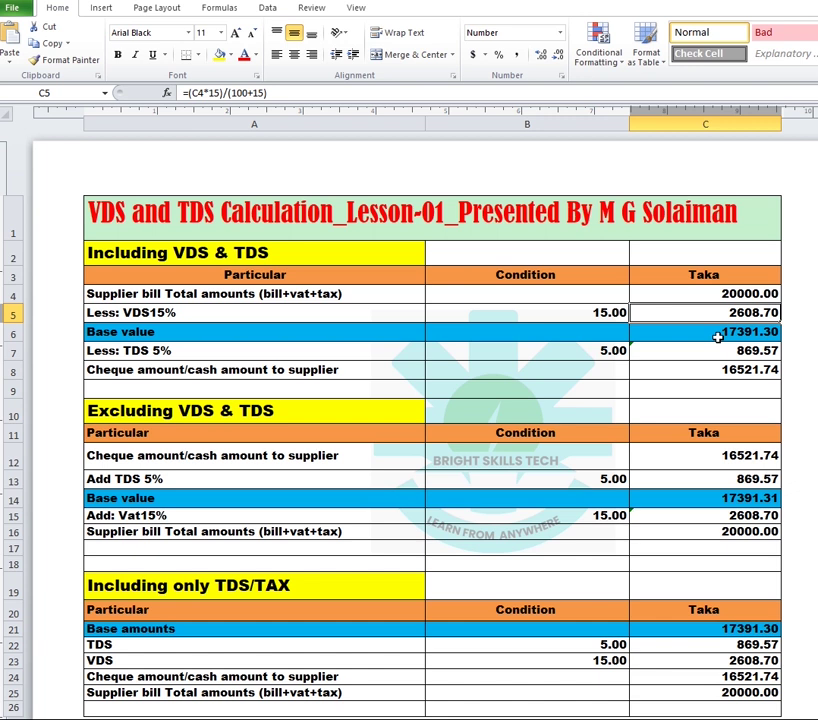
Select C6 to show the base value formula =C4-C5, giving 17391.30
{"action": "left_click", "coordinate": [718, 337]}
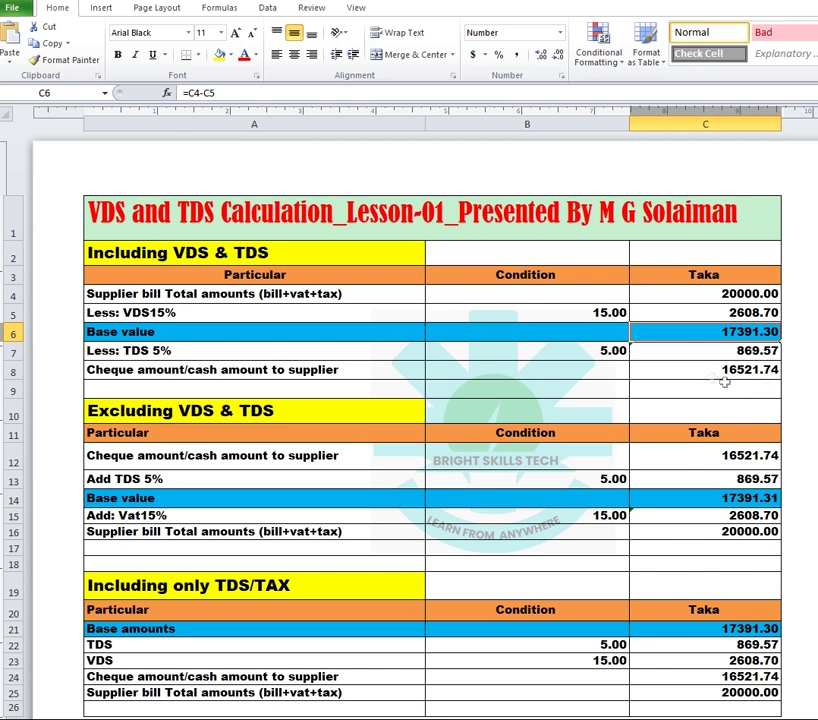
Select C8 to show the cheque amount formula =C6-C7, giving 16521.74
{"action": "left_click", "coordinate": [732, 372]}
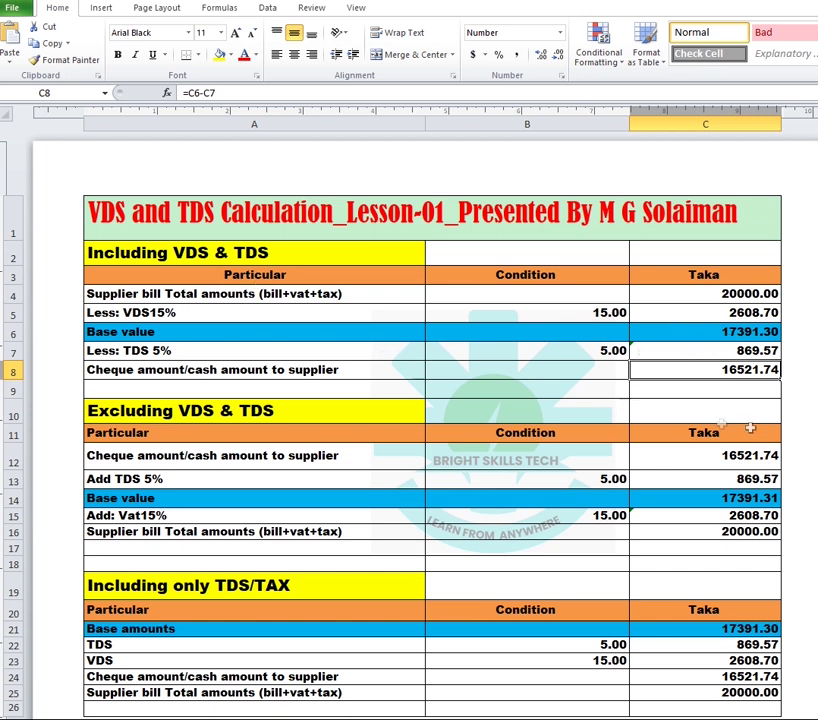
Select the 'Excluding VDS & TDS' heading in A10
{"action": "left_click", "coordinate": [159, 416]}
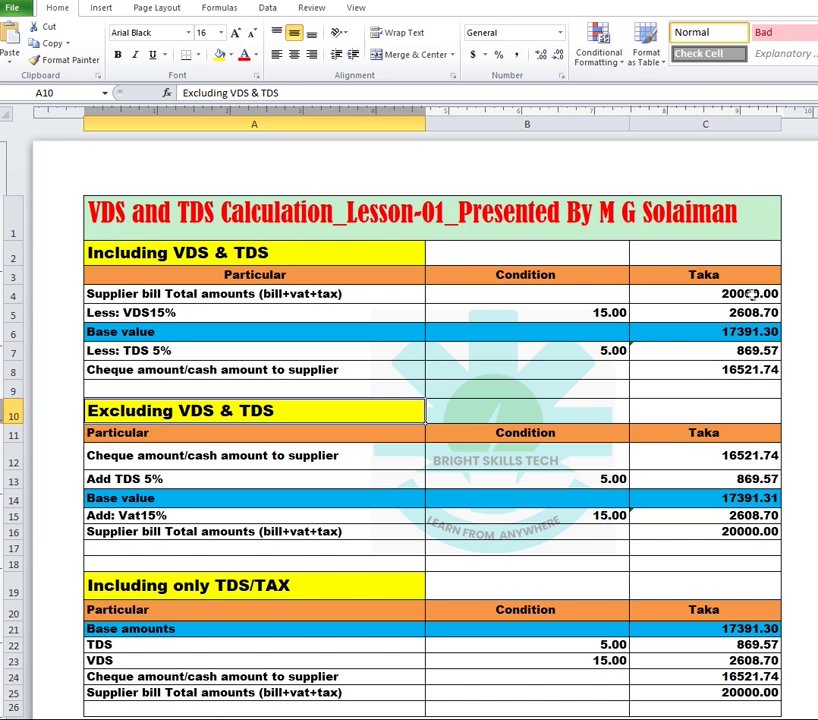
Select C12 to confirm the cheque amount is the constant 16521.74
{"action": "left_click", "coordinate": [732, 459]}
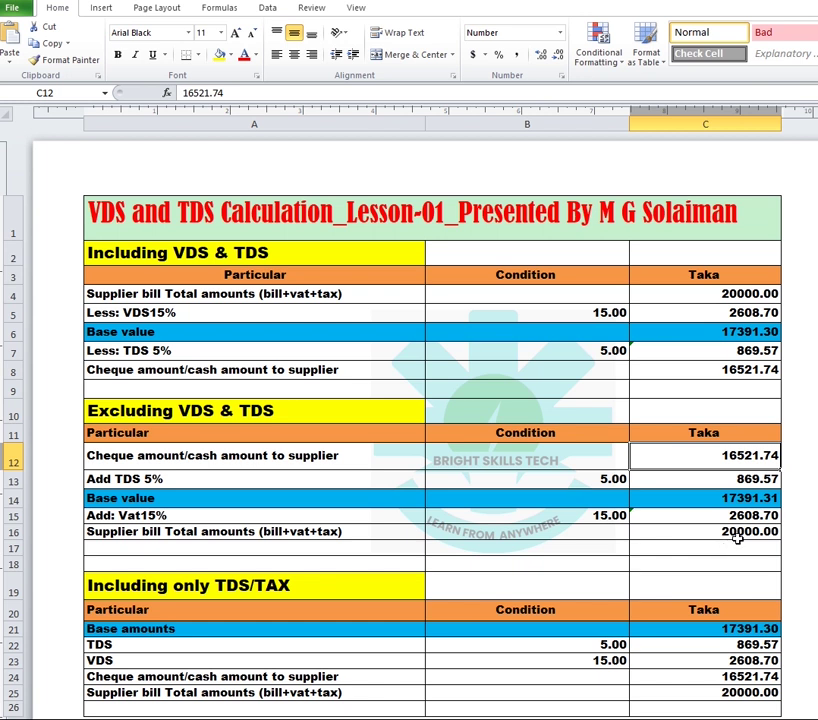
Inspect the Excluding VDS & TDS cells, landing on C13's formula =C12/(100-B13)*B13 for 869.57
{"action": "left_click", "coordinate": [736, 533]}
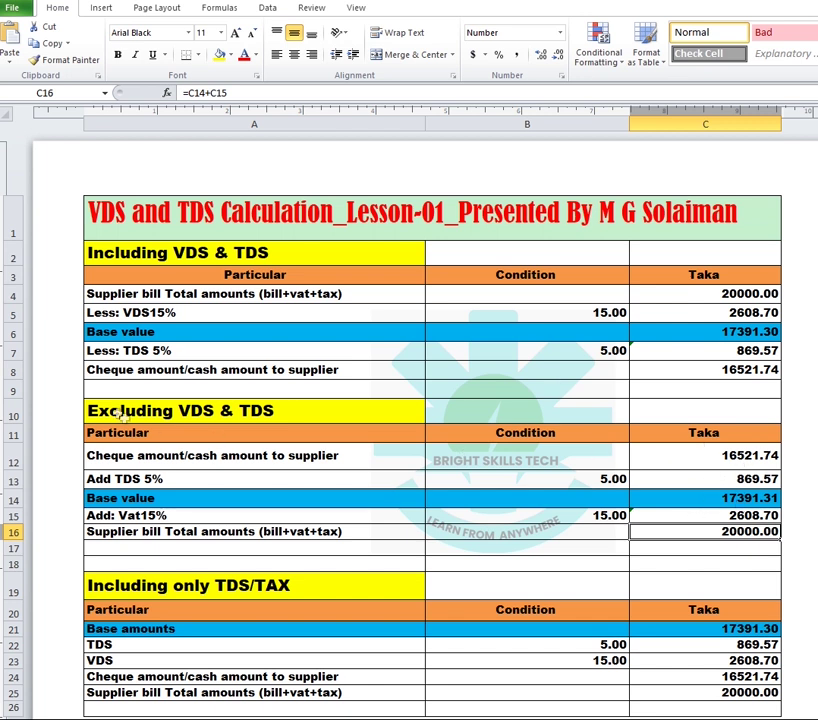
{"action": "left_click_drag", "start_coordinate": [100, 410], "coordinate": [701, 551]}
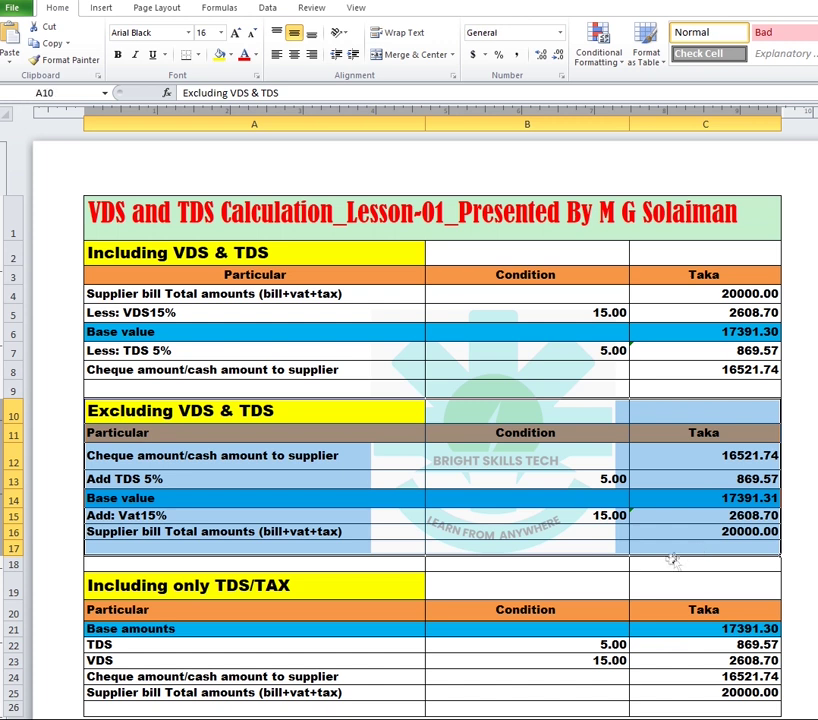
{"action": "left_click", "coordinate": [663, 458]}
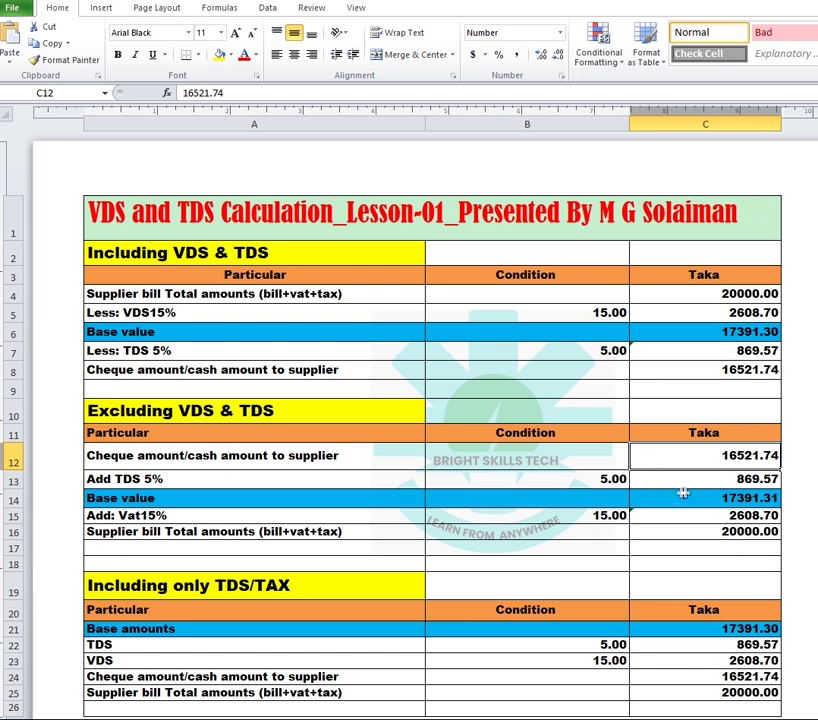
{"action": "left_click", "coordinate": [749, 499]}
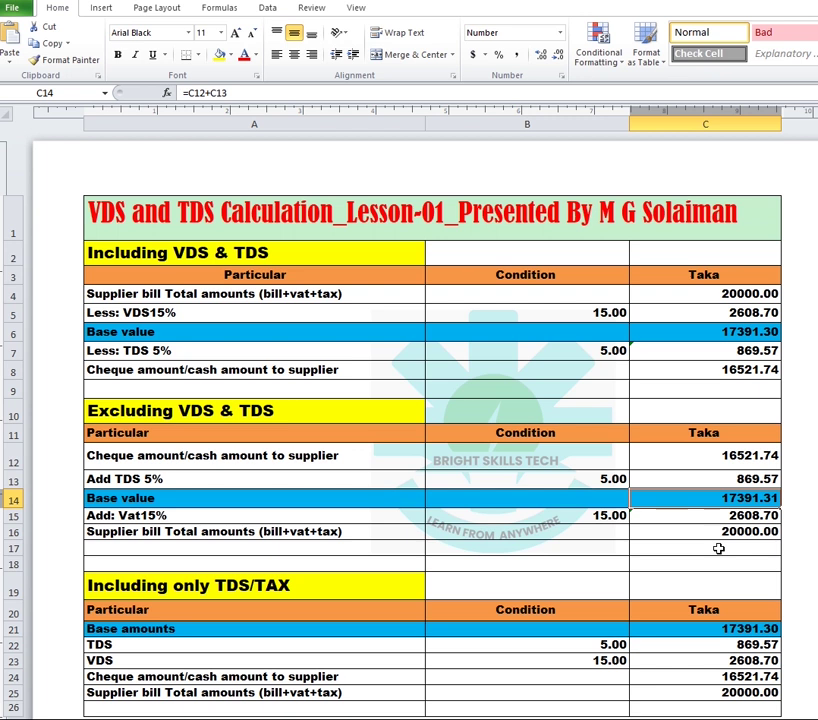
{"action": "left_click", "coordinate": [700, 476]}
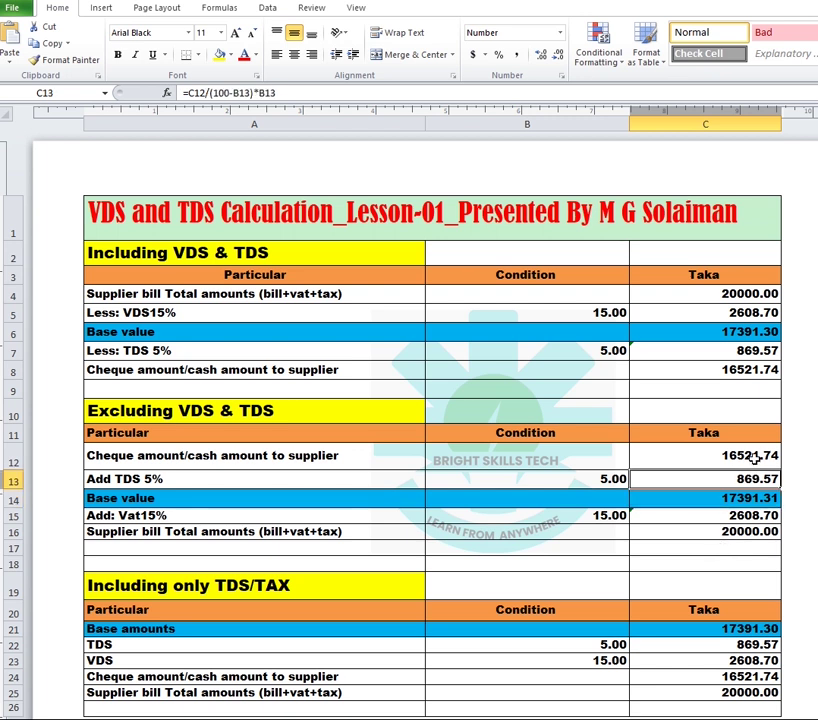
{"action": "left_click", "coordinate": [755, 456]}
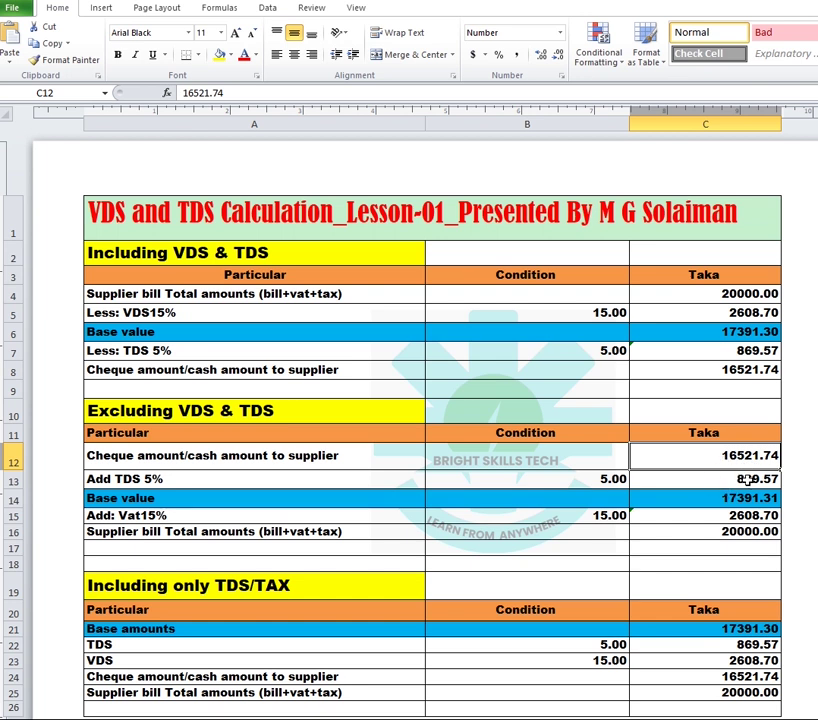
{"action": "left_click", "coordinate": [748, 480]}
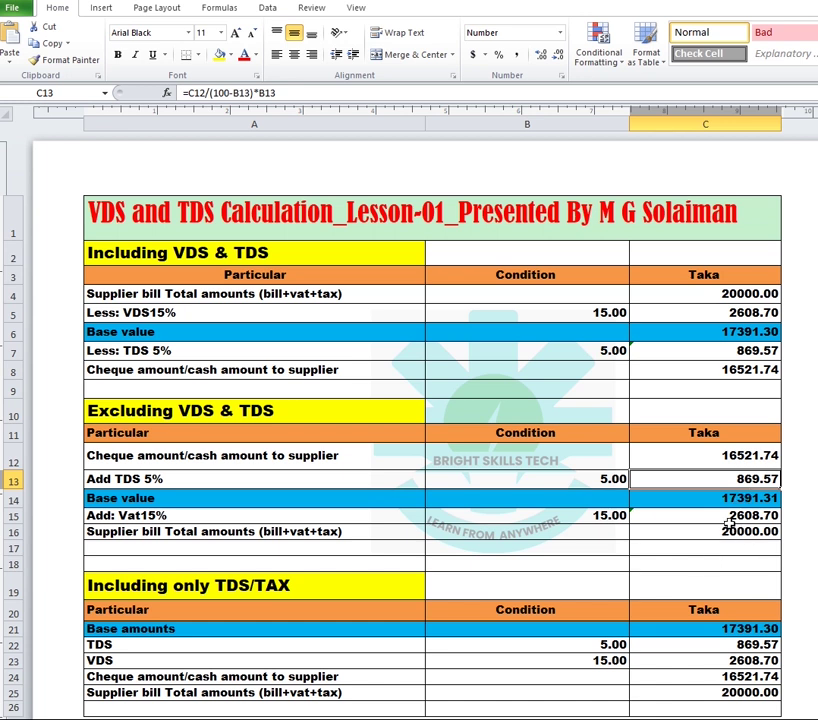
Read the C14 base value, C15 VAT, B15 rate, and C16 total =C14+C15 formulas
{"action": "left_click", "coordinate": [739, 498]}
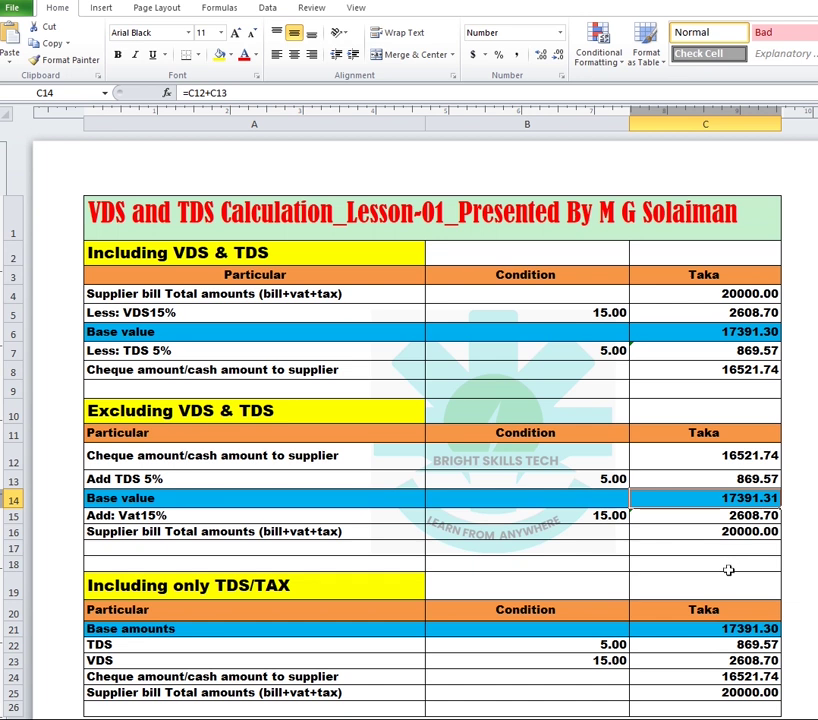
{"action": "left_click", "coordinate": [745, 515]}
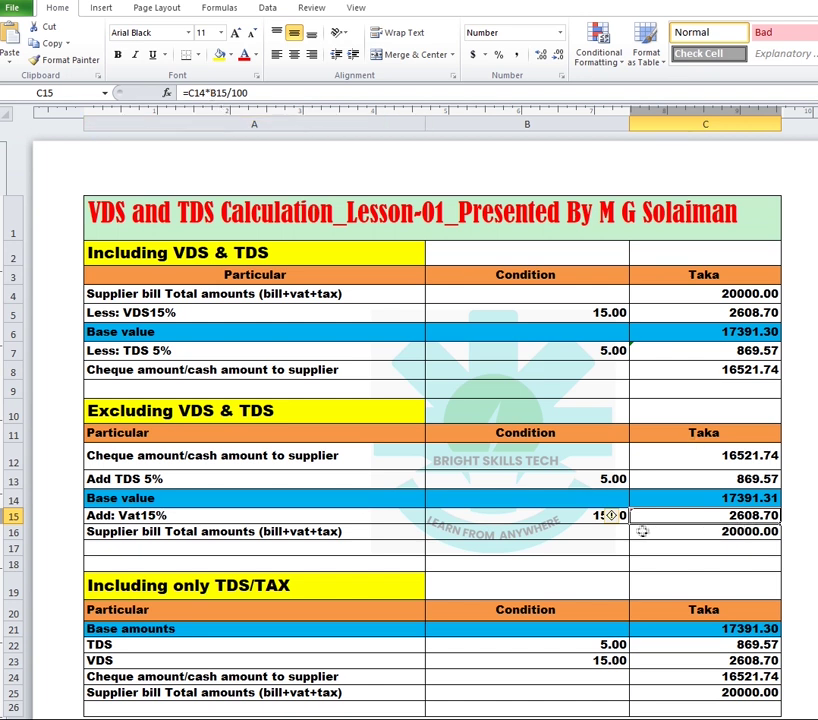
{"action": "left_click", "coordinate": [560, 517]}
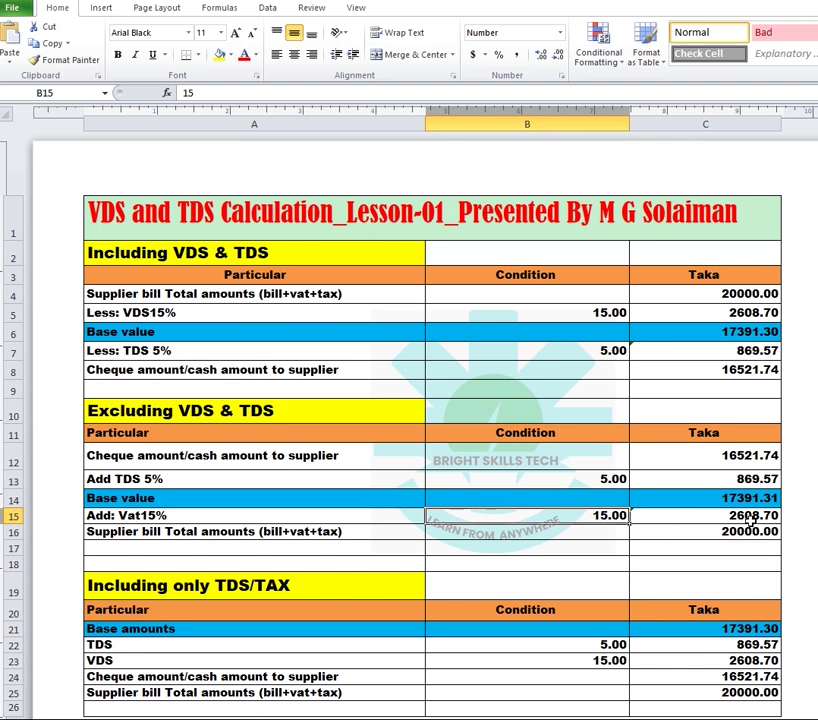
{"action": "left_click", "coordinate": [748, 516]}
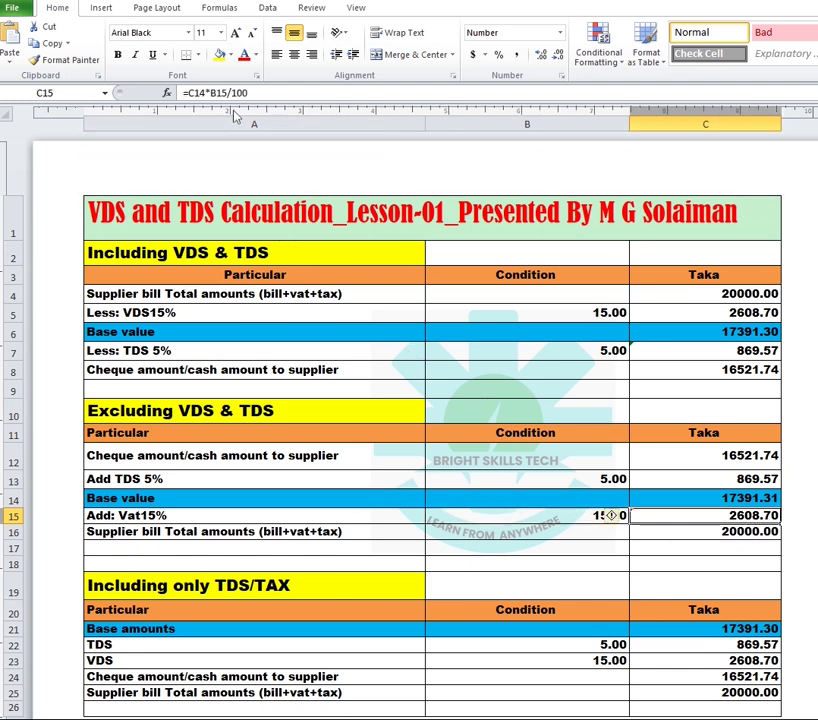
{"action": "left_click", "coordinate": [753, 536]}
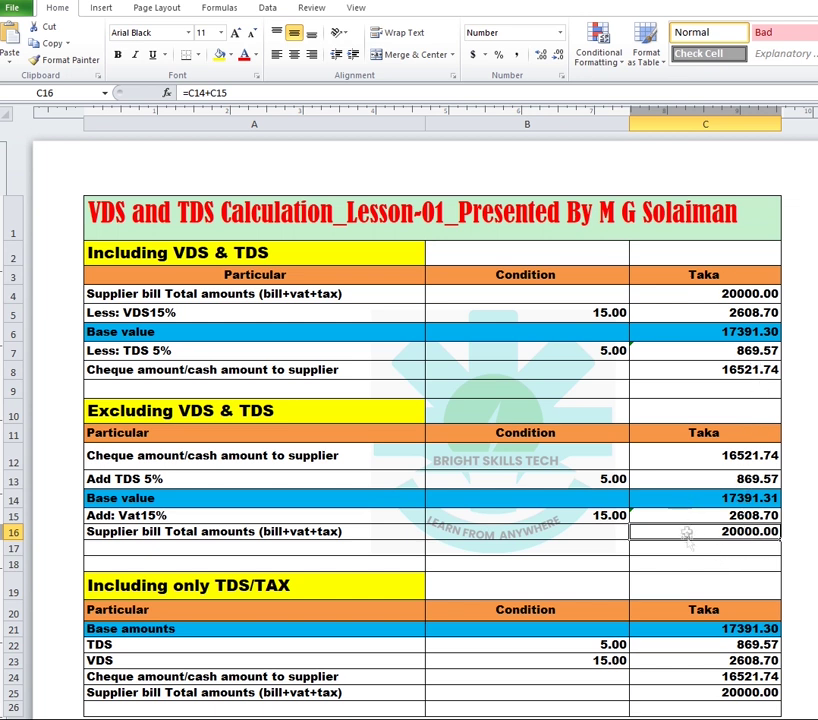
{"action": "scroll", "coordinate": [683, 540], "scroll_direction": "down", "scroll_amount": 2}
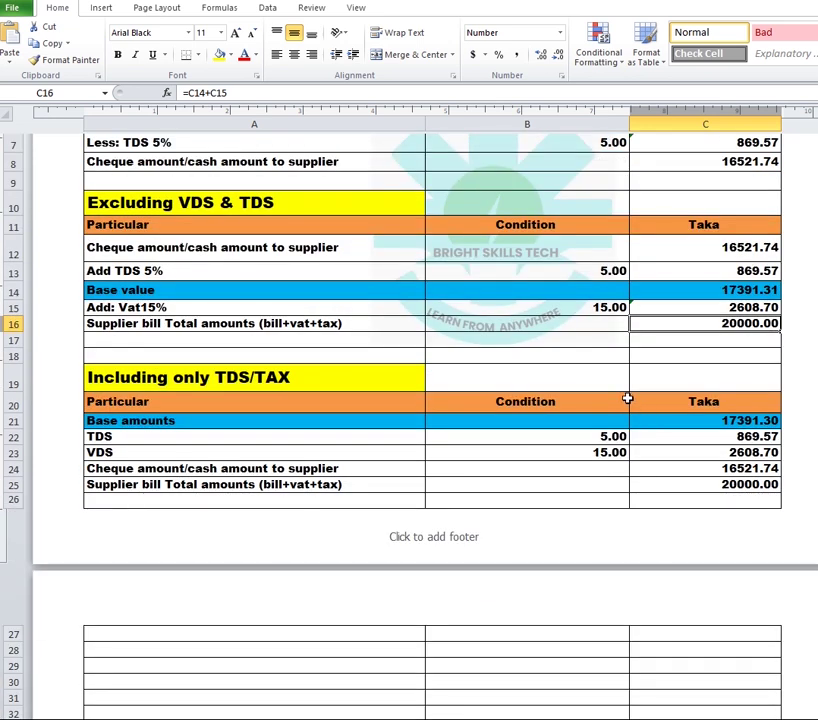
{"action": "scroll", "coordinate": [628, 399], "scroll_direction": "up", "scroll_amount": 3}
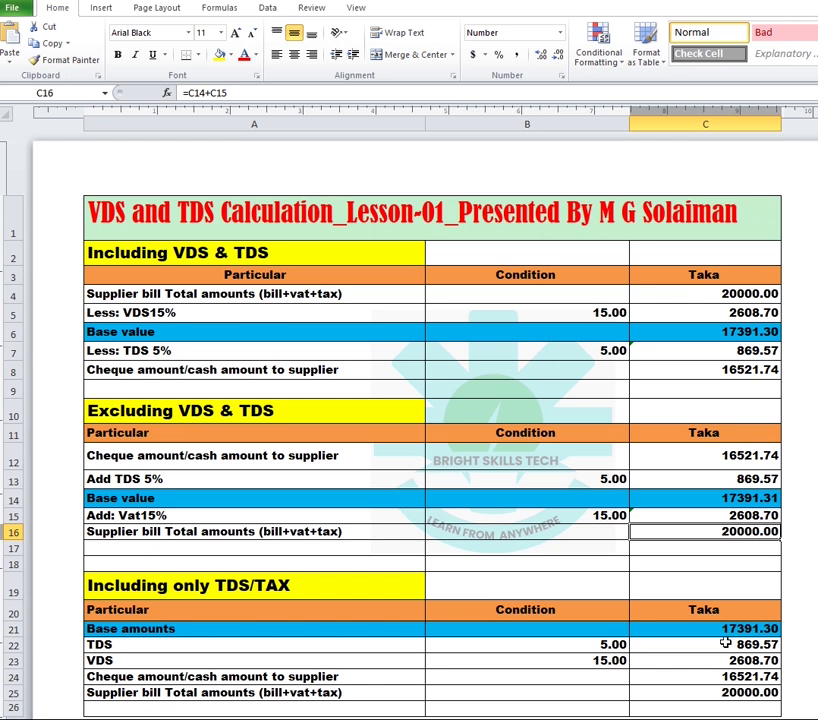
{"action": "left_click", "coordinate": [668, 627]}
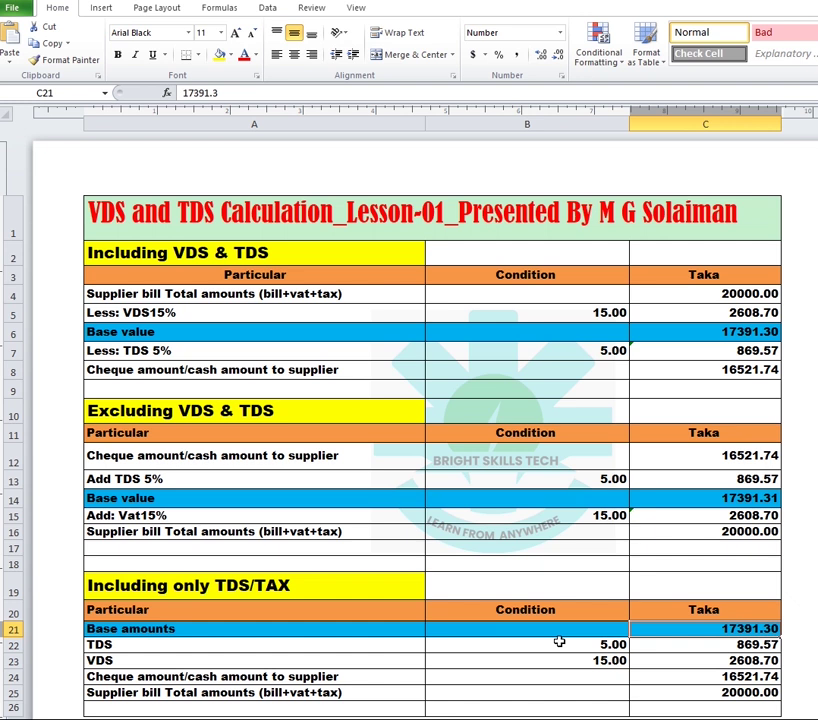
{"action": "left_click", "coordinate": [746, 646]}
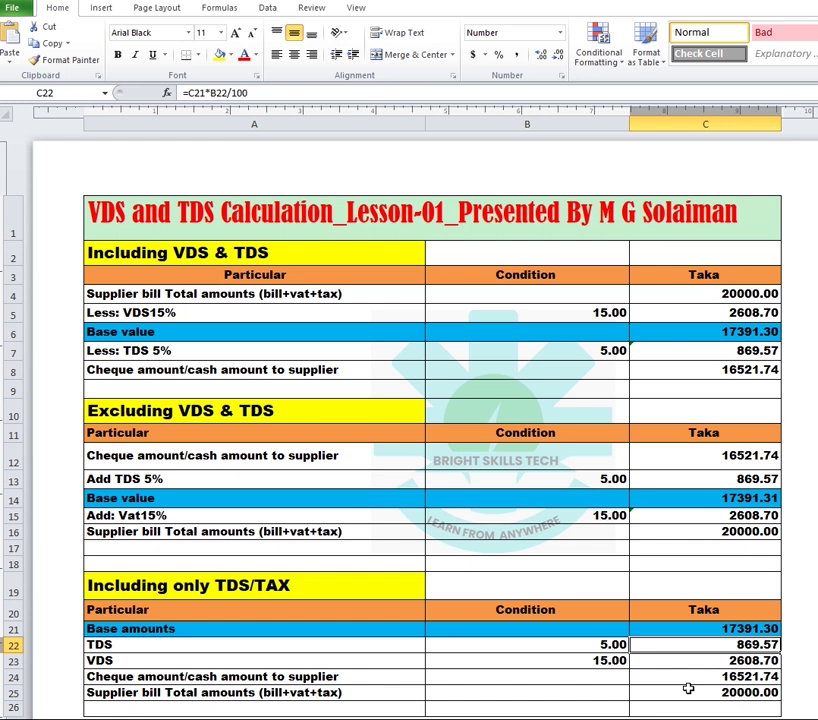
{"action": "left_click", "coordinate": [747, 661]}
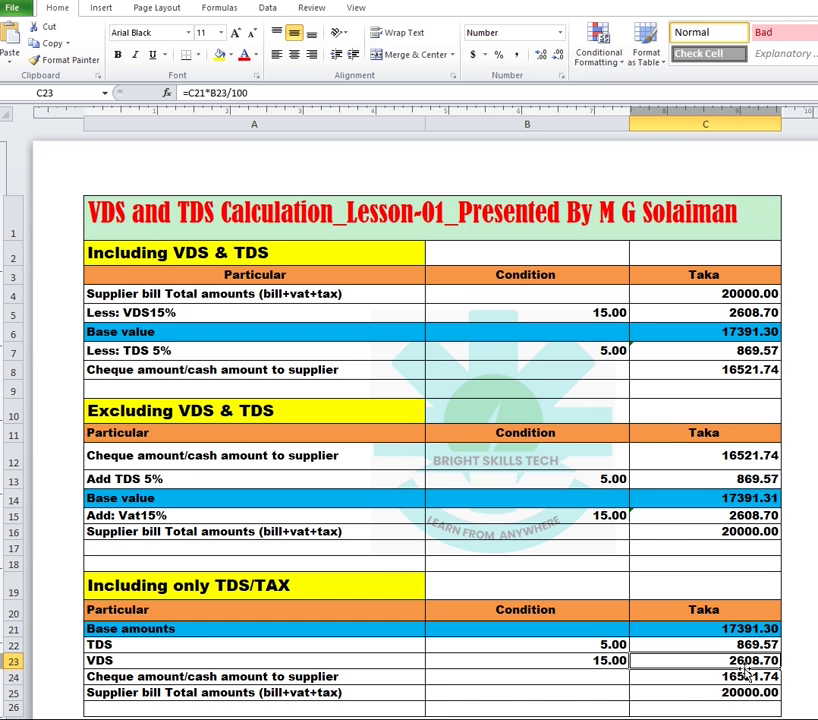
{"action": "left_click", "coordinate": [750, 645]}
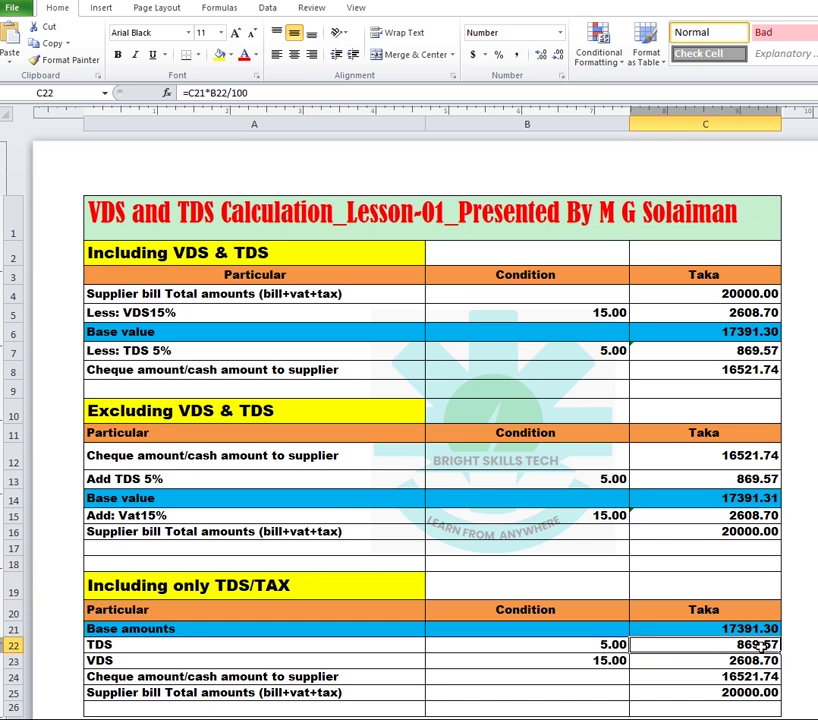
{"action": "left_click", "coordinate": [751, 660]}
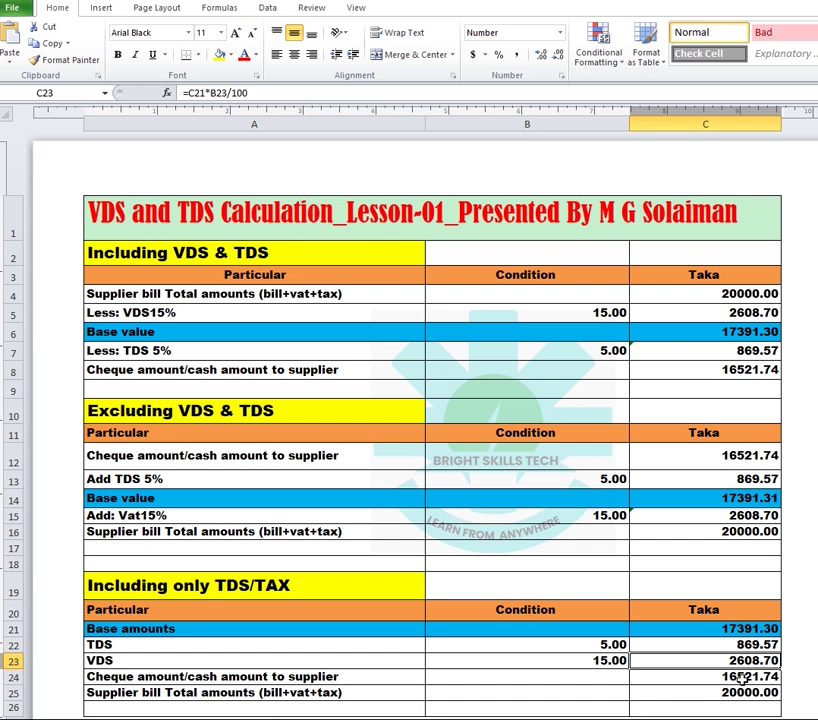
{"action": "left_click", "coordinate": [730, 679]}
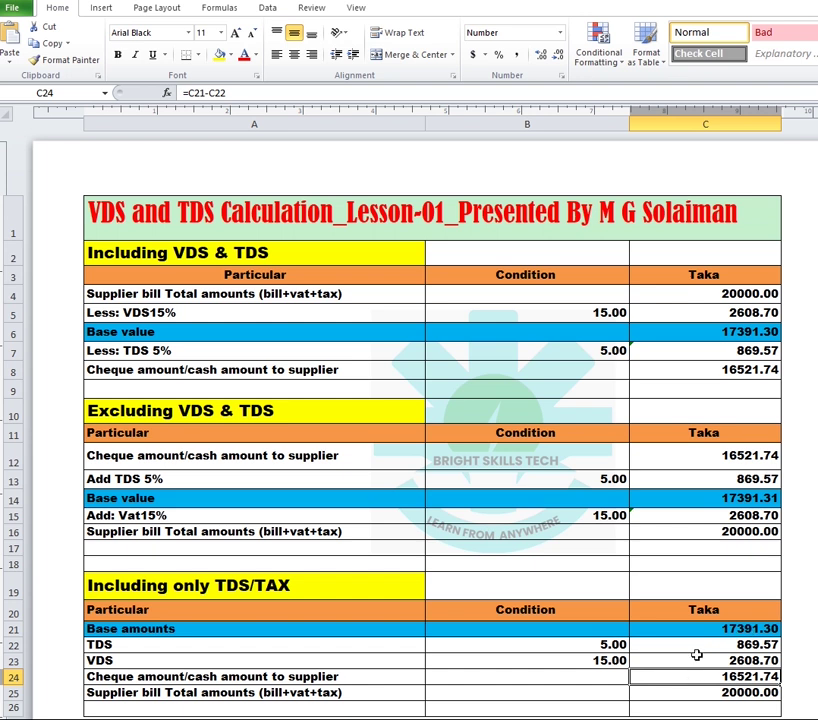
{"action": "left_click", "coordinate": [754, 647]}
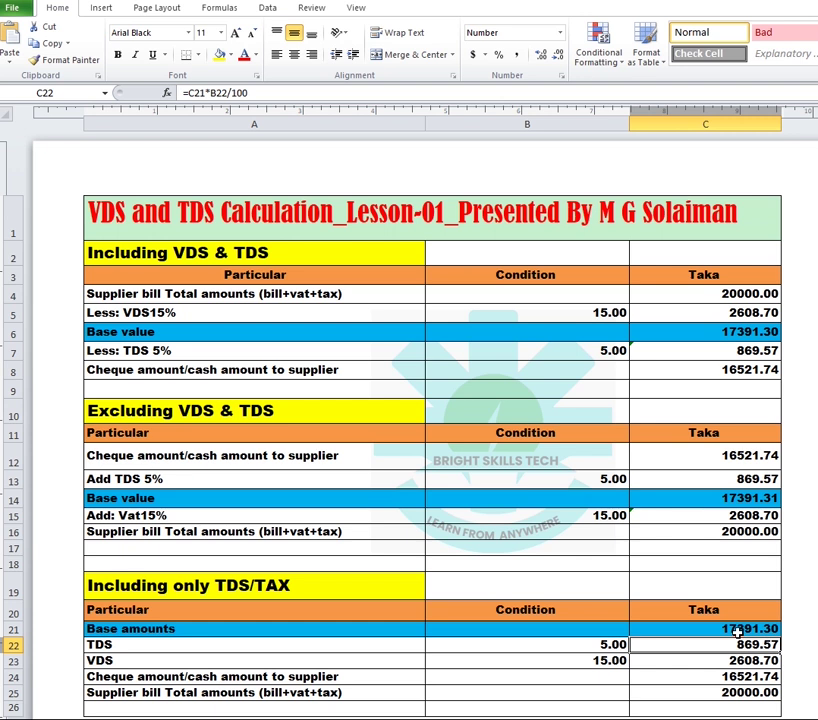
{"action": "left_click", "coordinate": [737, 630]}
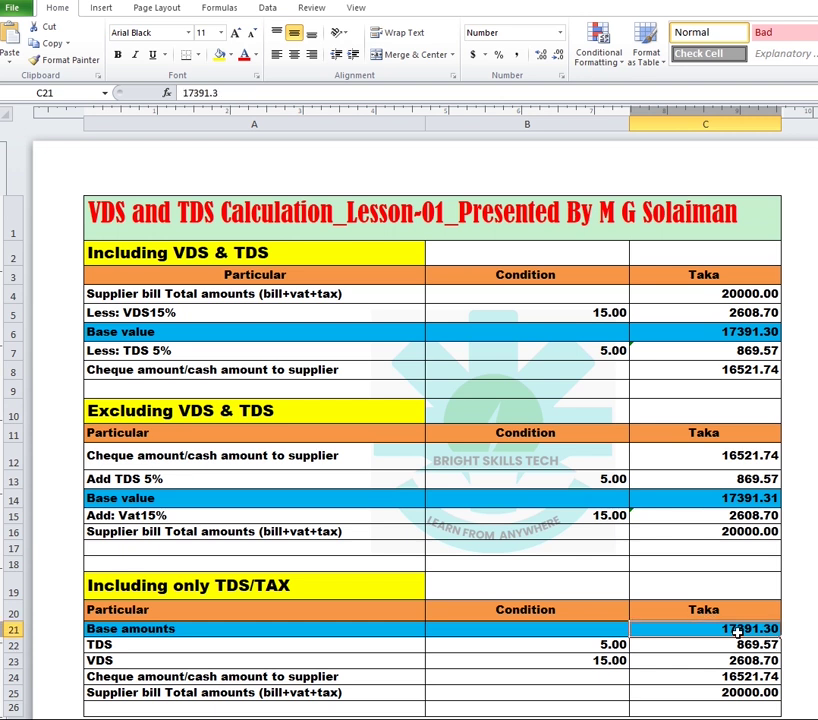
{"action": "left_click", "coordinate": [746, 647]}
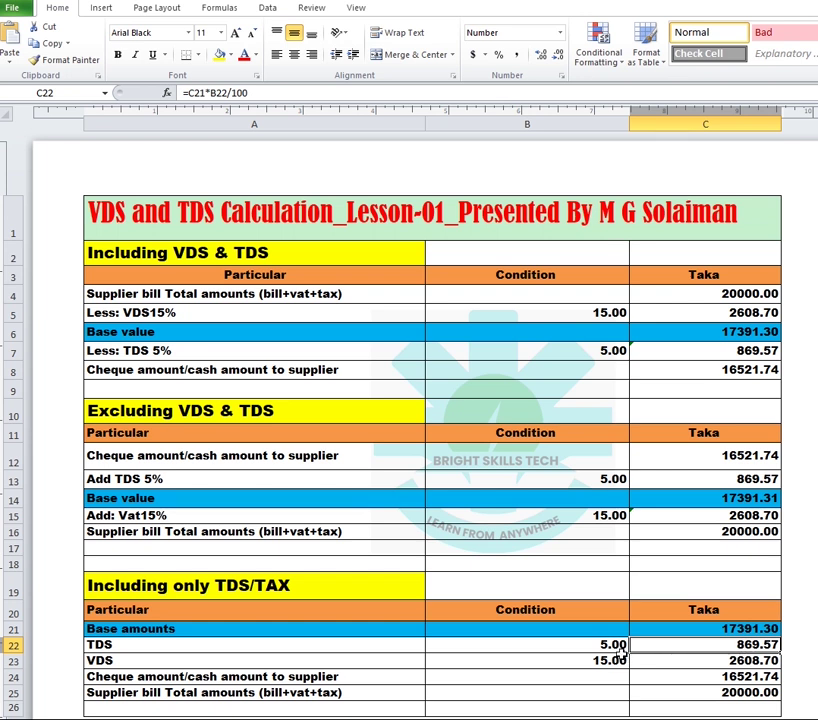
{"action": "left_click", "coordinate": [752, 660]}
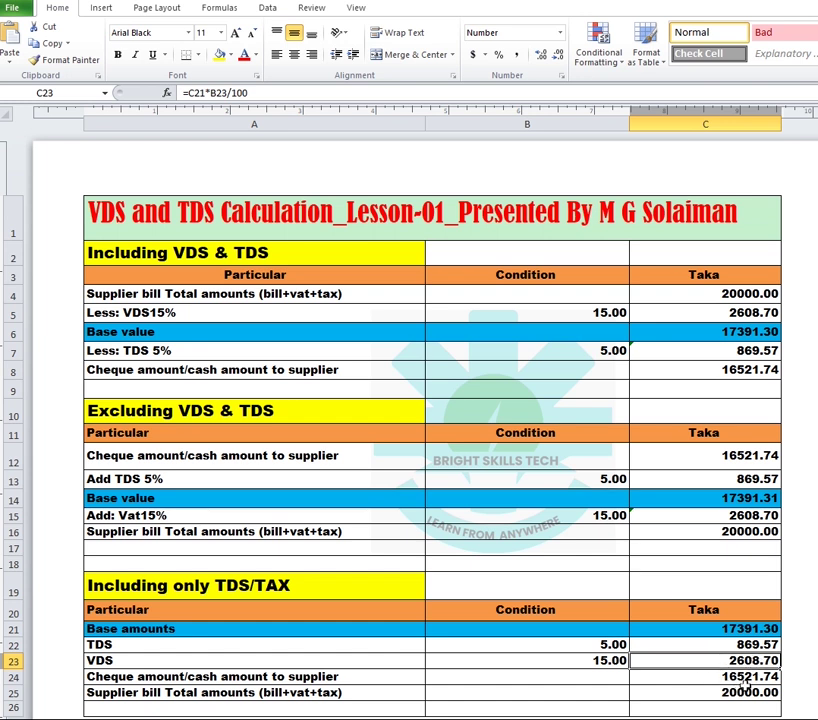
{"action": "left_click", "coordinate": [697, 681]}
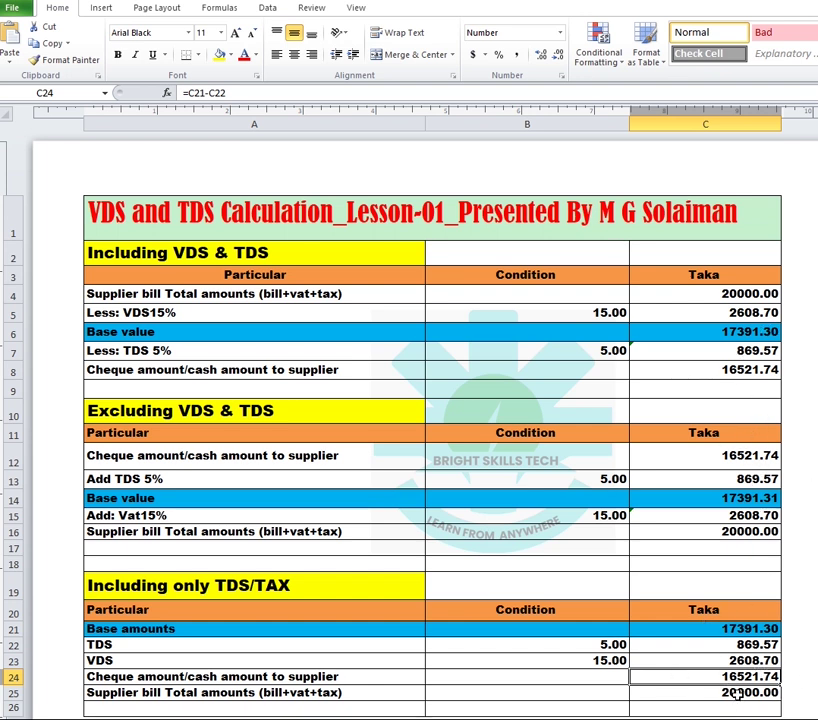
{"action": "left_click", "coordinate": [737, 694]}
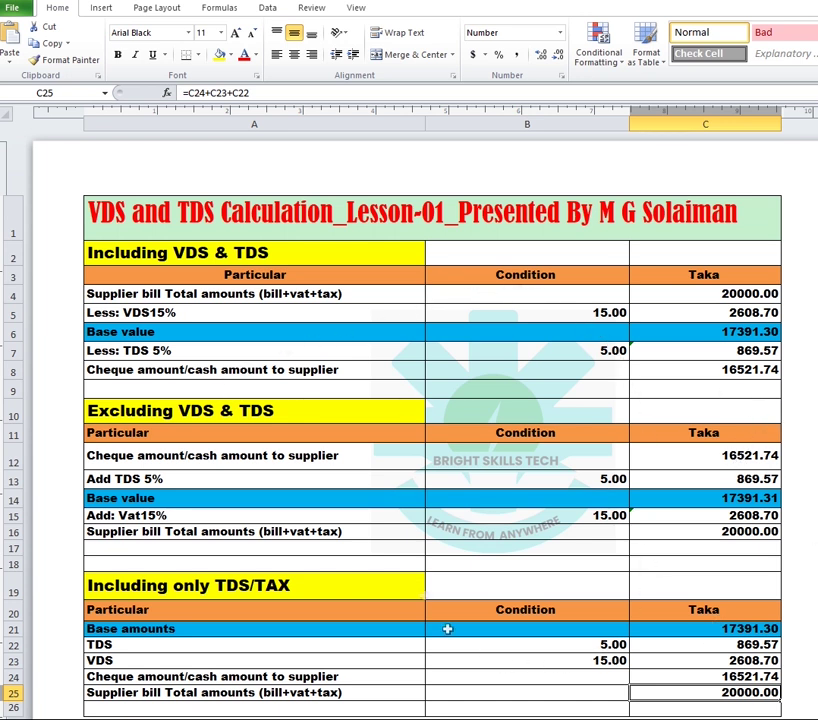
{"action": "left_click", "coordinate": [745, 333]}
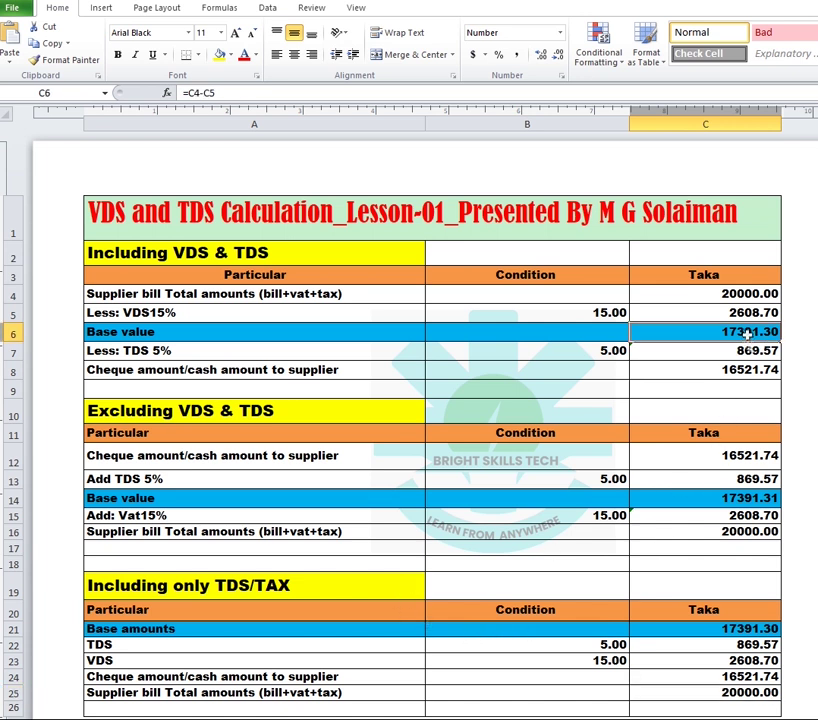
{"action": "left_click", "coordinate": [745, 498]}
{"action": "left_click", "coordinate": [745, 629]}
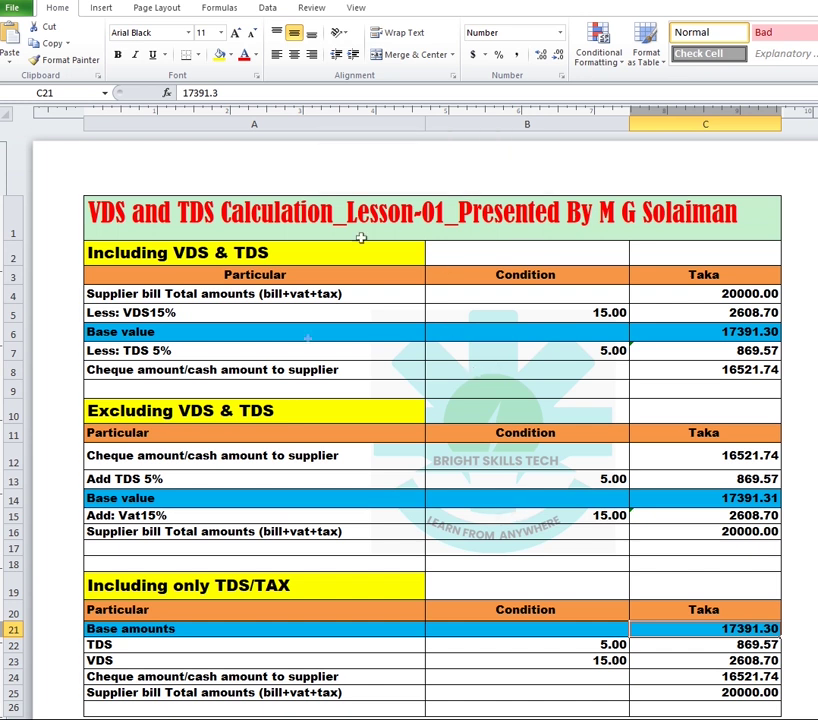
Select the VDS and TDS table from the A1 title down across columns A to C
{"action": "left_click", "coordinate": [201, 185]}
{"action": "left_click_drag", "start_coordinate": [205, 215], "coordinate": [694, 692]}
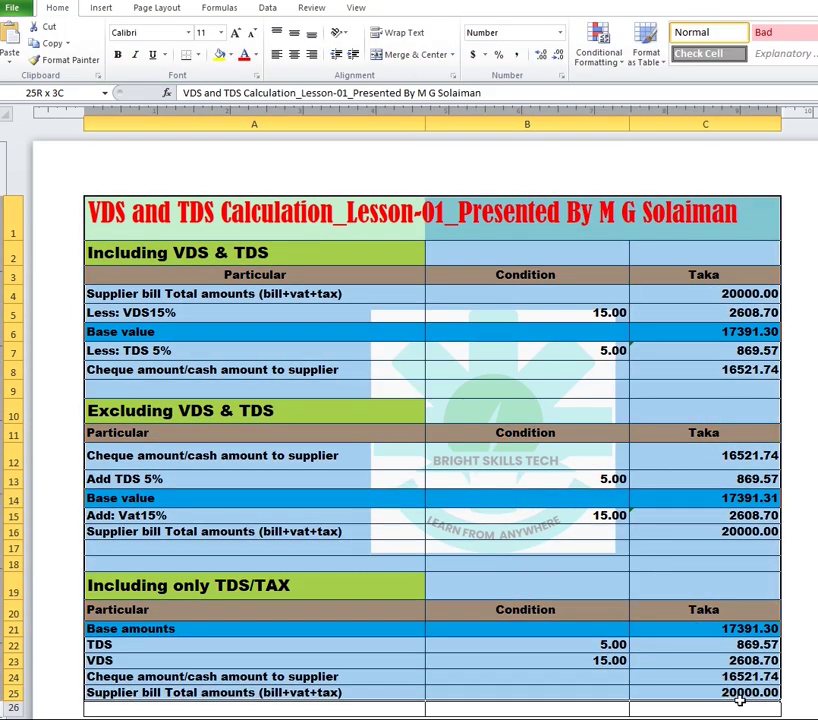